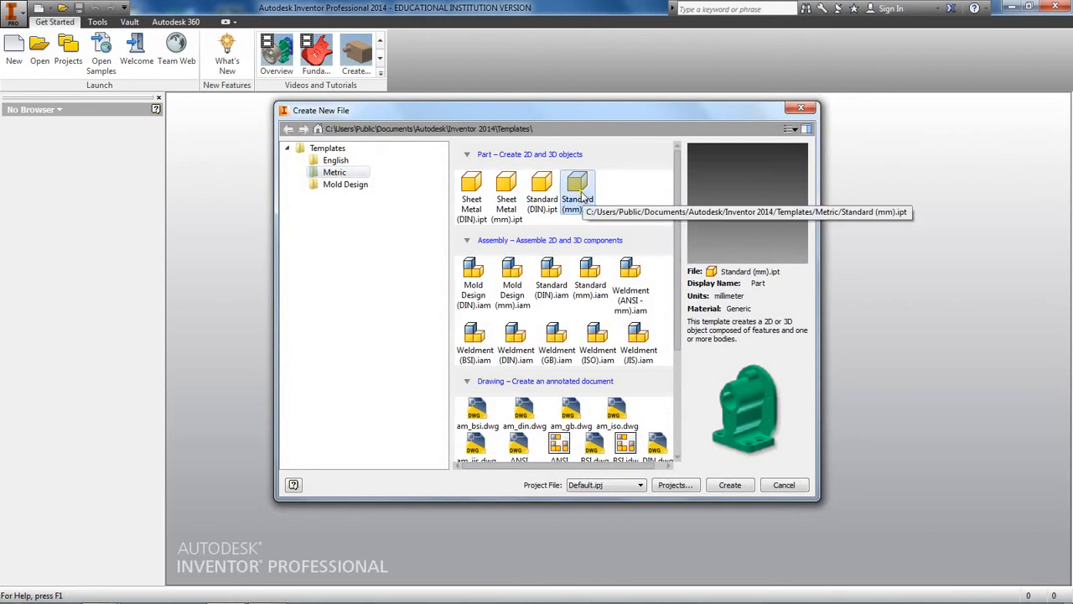
Step: Create a new metric part from the Standard (mm).ipt template and start a 2D sketch on the XY plane
left_click(736, 485)
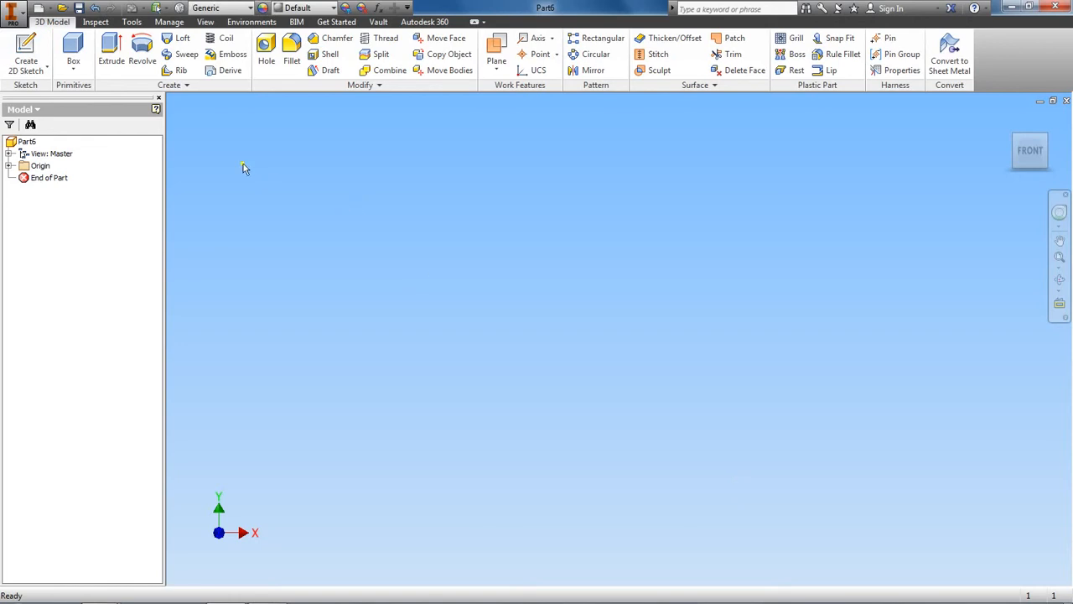
left_click(25, 46)
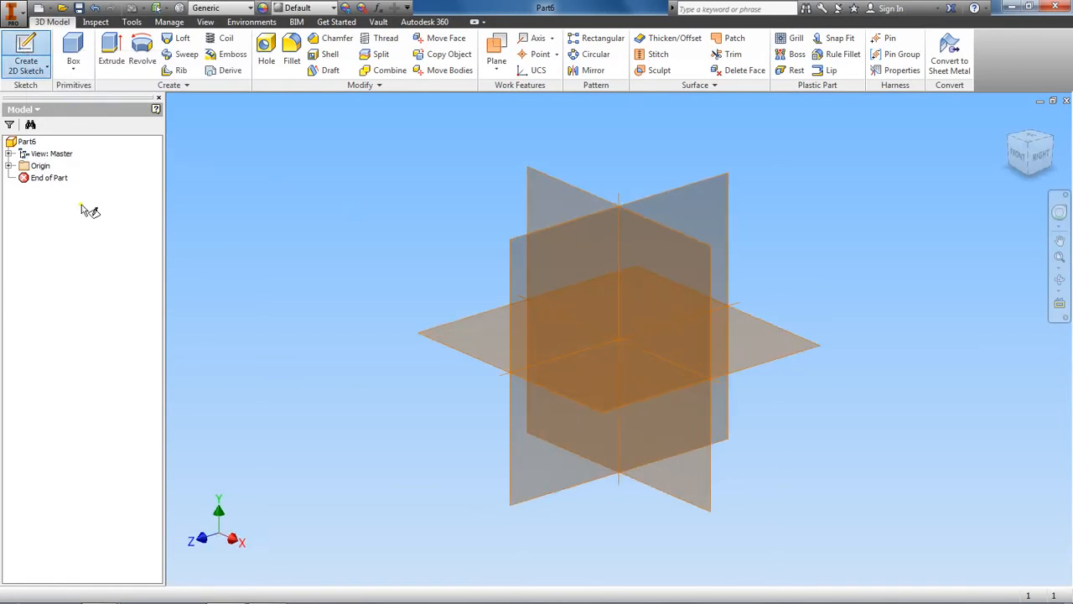
left_click(8, 166)
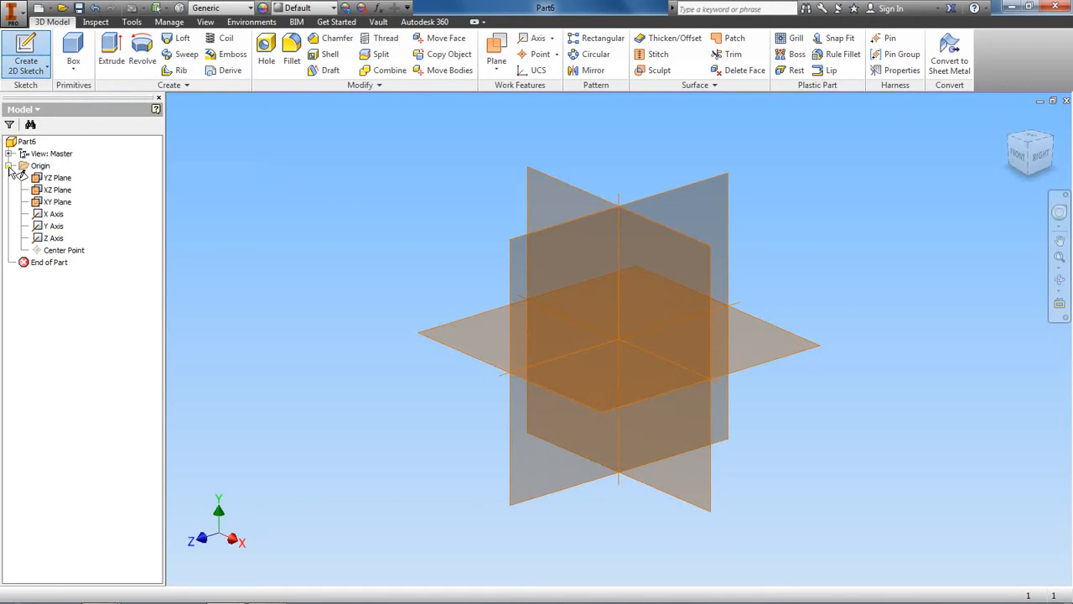
left_click(50, 206)
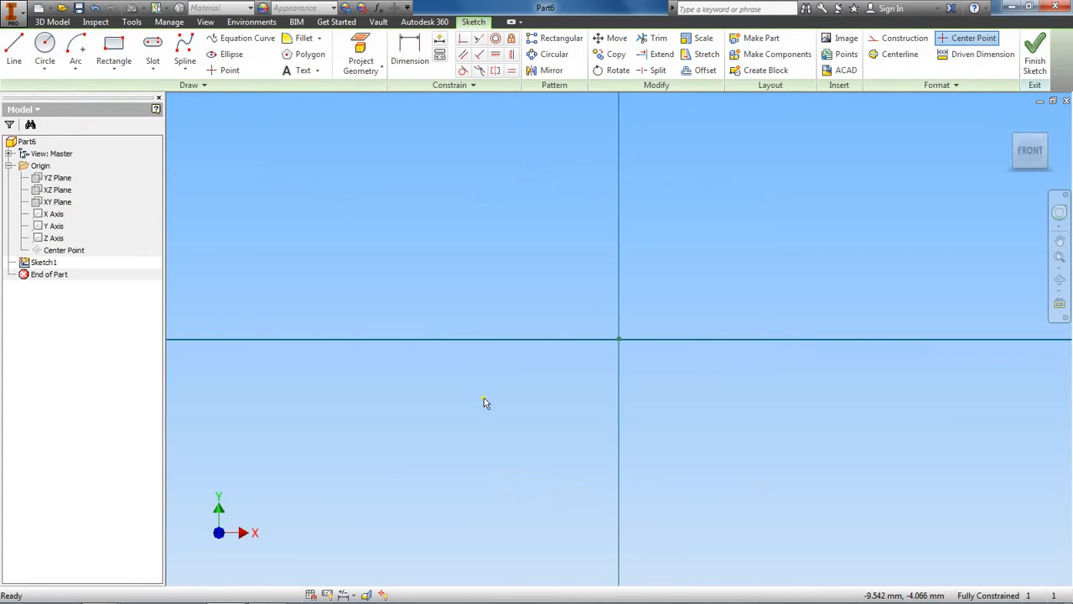
Step: Consult the Mounting Base drawing in Adobe Reader, and in Inventor sketch a two-point rectangle about 20.6 by 12.6 mm with its lower-right corner at the origin
key("alt+Tab")
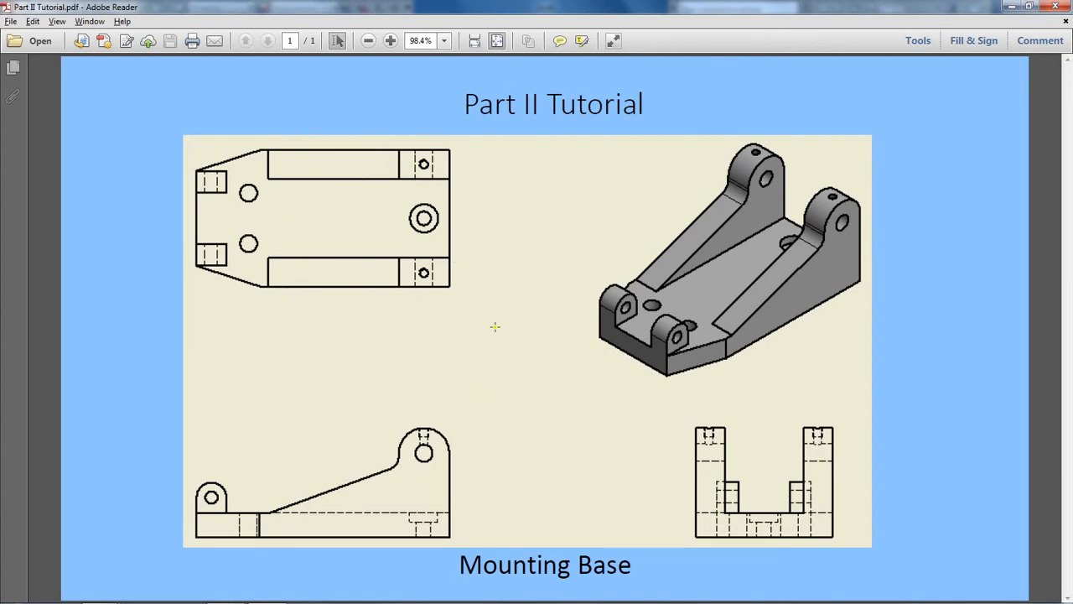
key("alt+Tab")
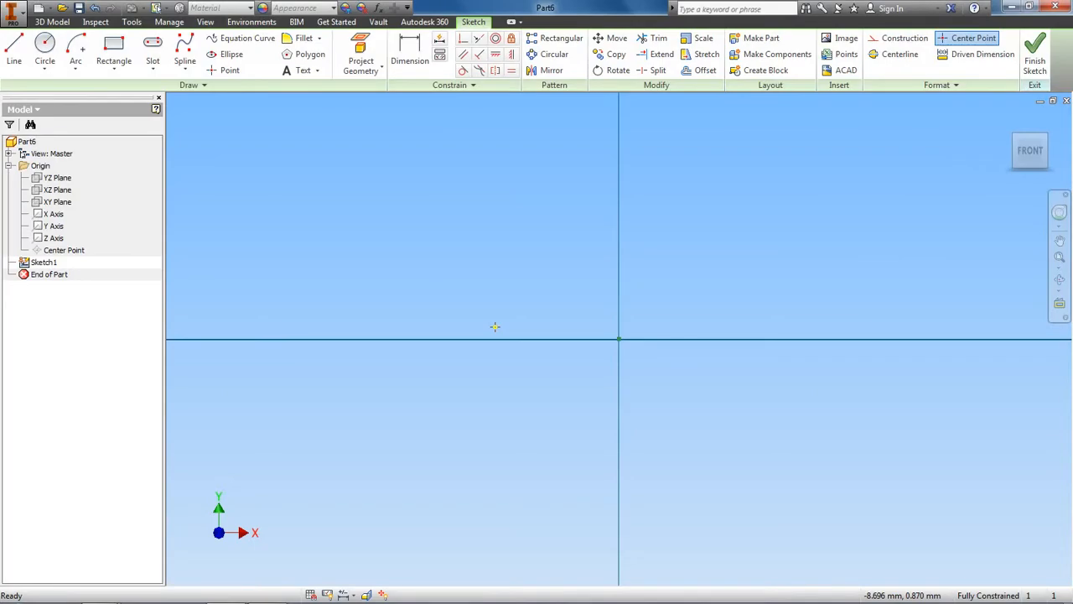
left_click(115, 71)
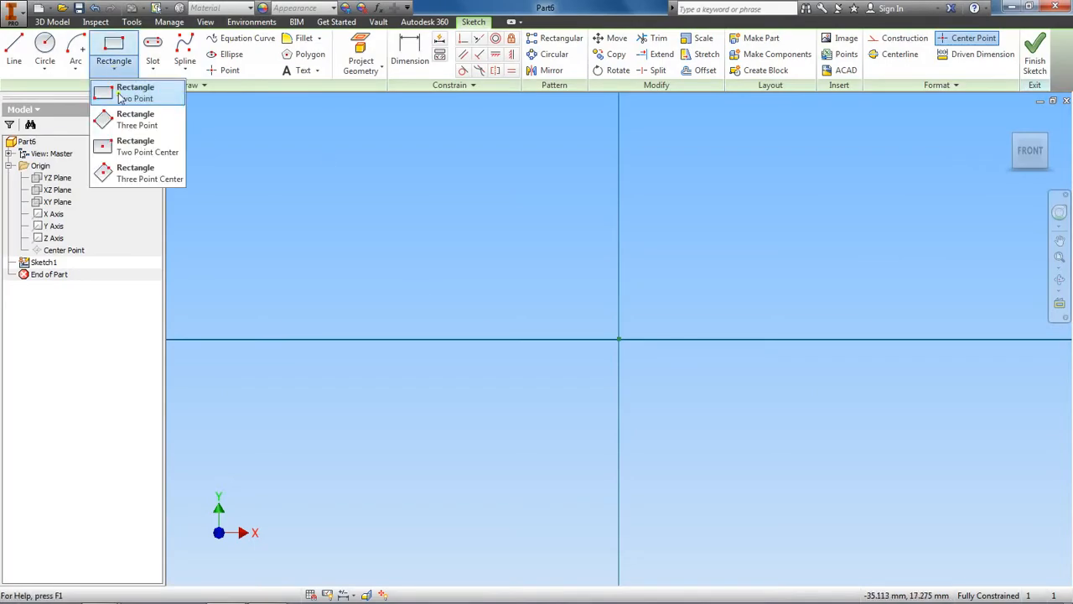
left_click(119, 98)
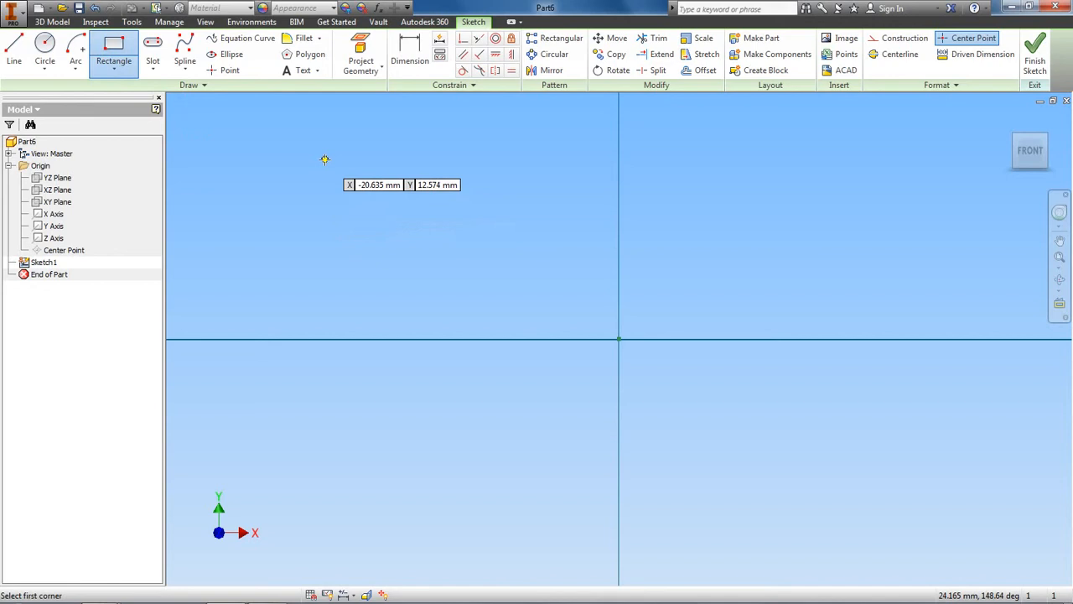
left_click(324, 159)
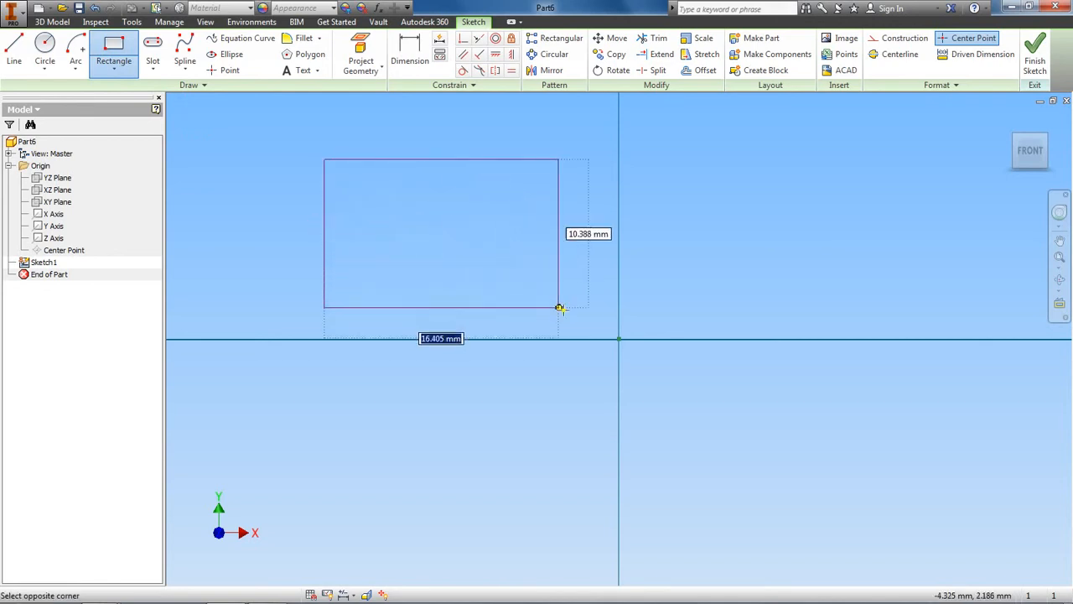
left_click(619, 338)
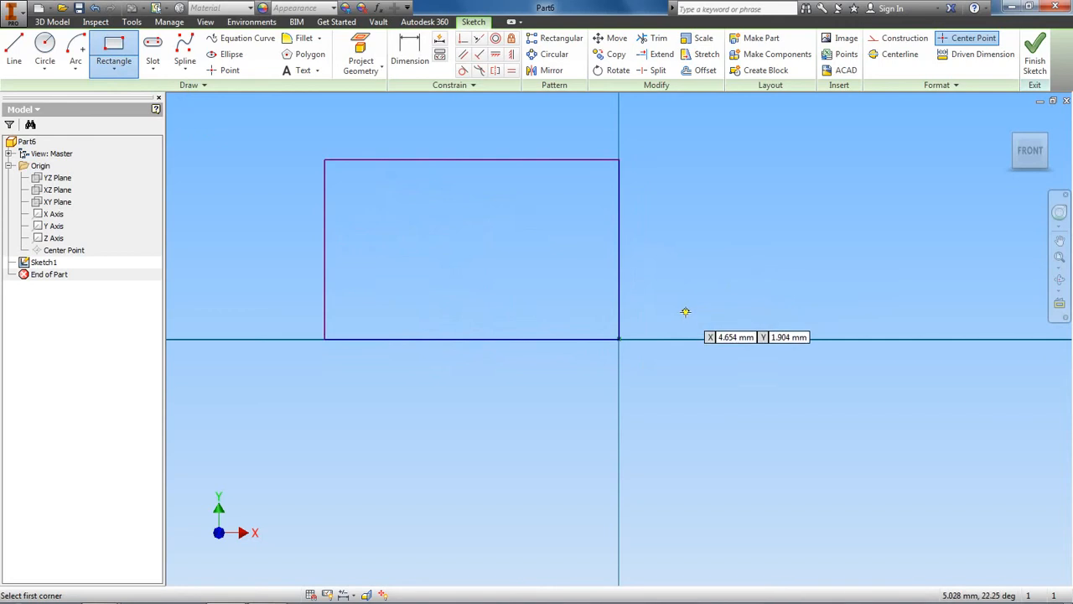
right_click(689, 224)
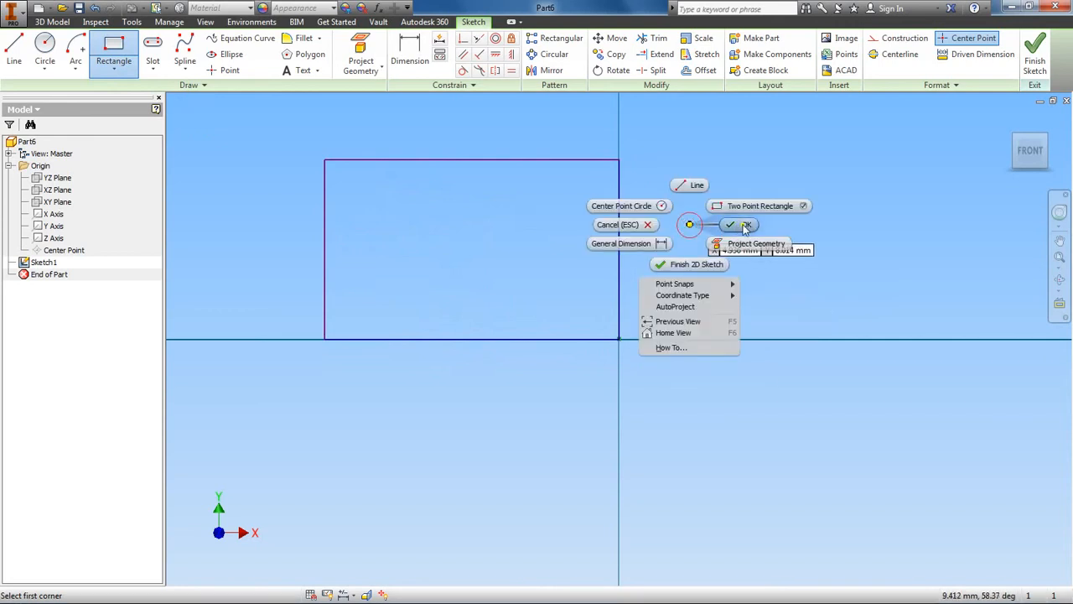
left_click(738, 224)
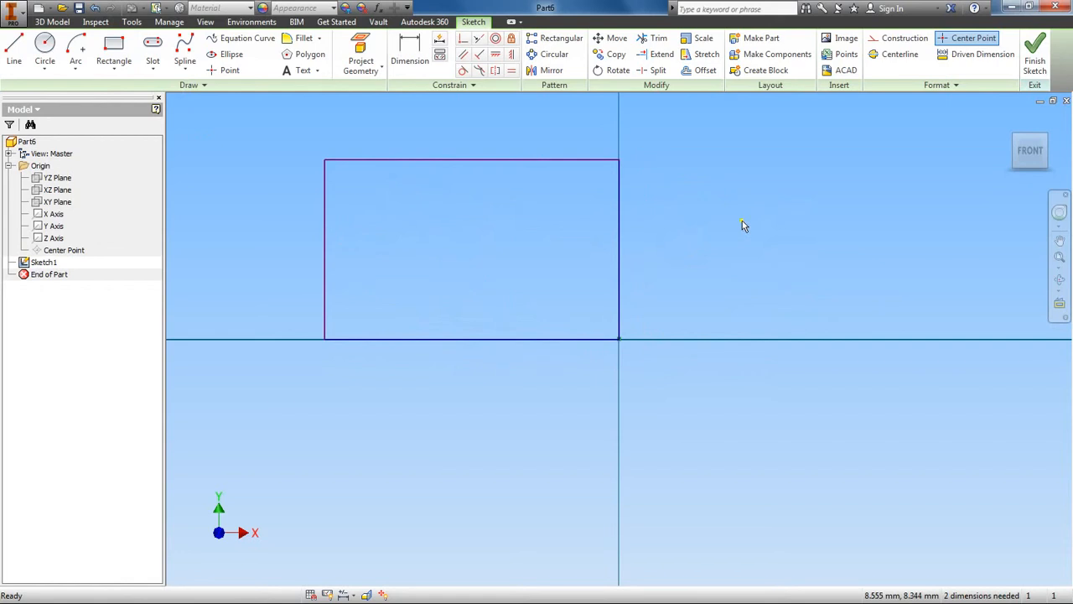
Step: Dimension the rectangle's right vertical edge and set its height to 86 mm
left_click(411, 42)
left_click(411, 46)
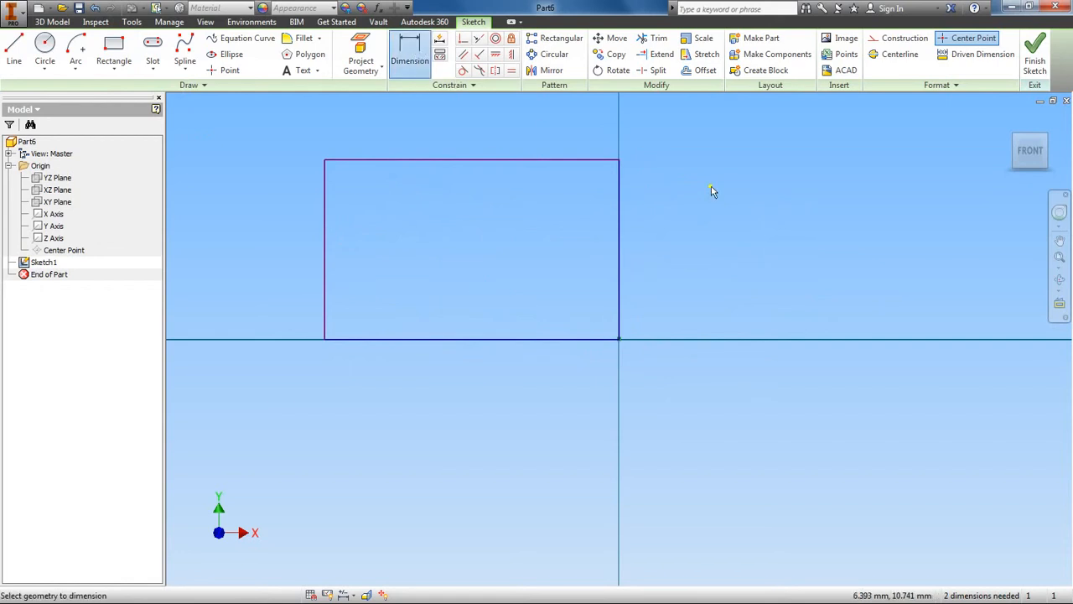
left_click(619, 231)
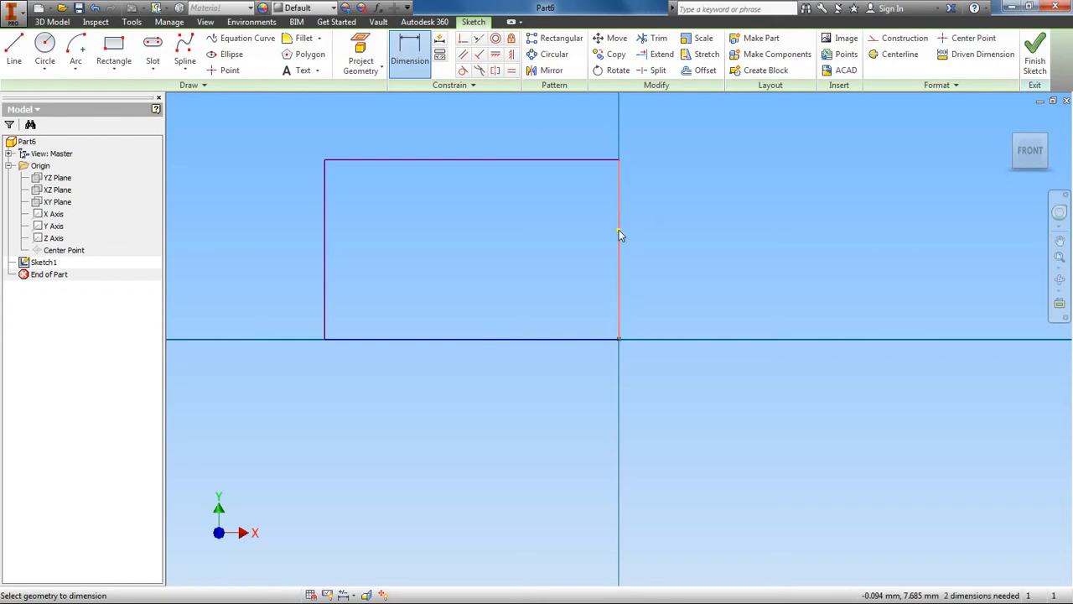
left_click(669, 239)
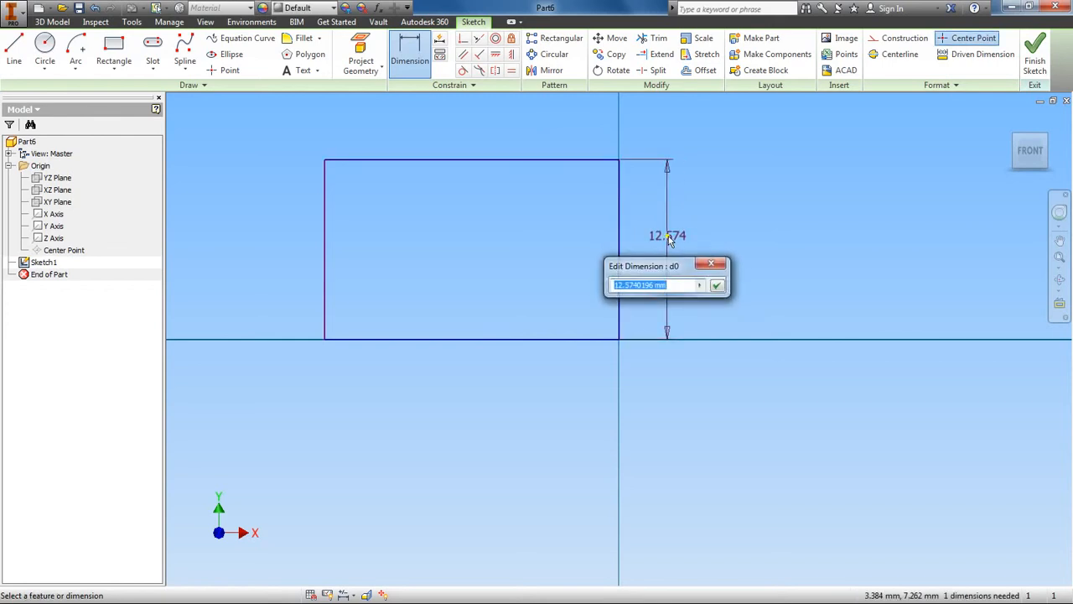
type("86")
left_click(717, 285)
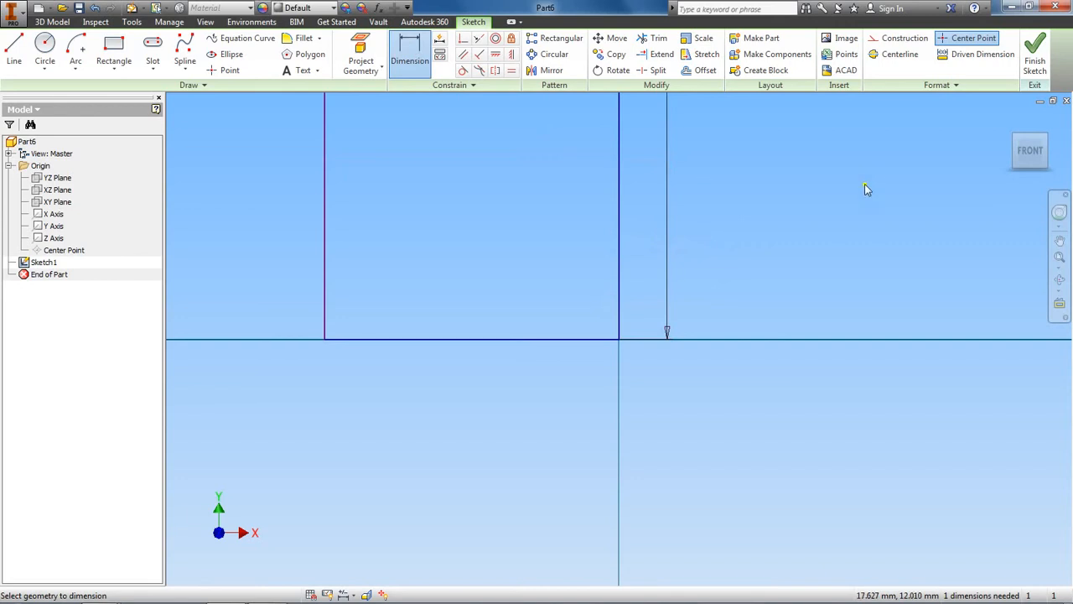
Step: Dimension the rectangle's bottom edge as 160 mm and move the height dimension slightly farther from the right edge
scroll(761, 202, "down", 5)
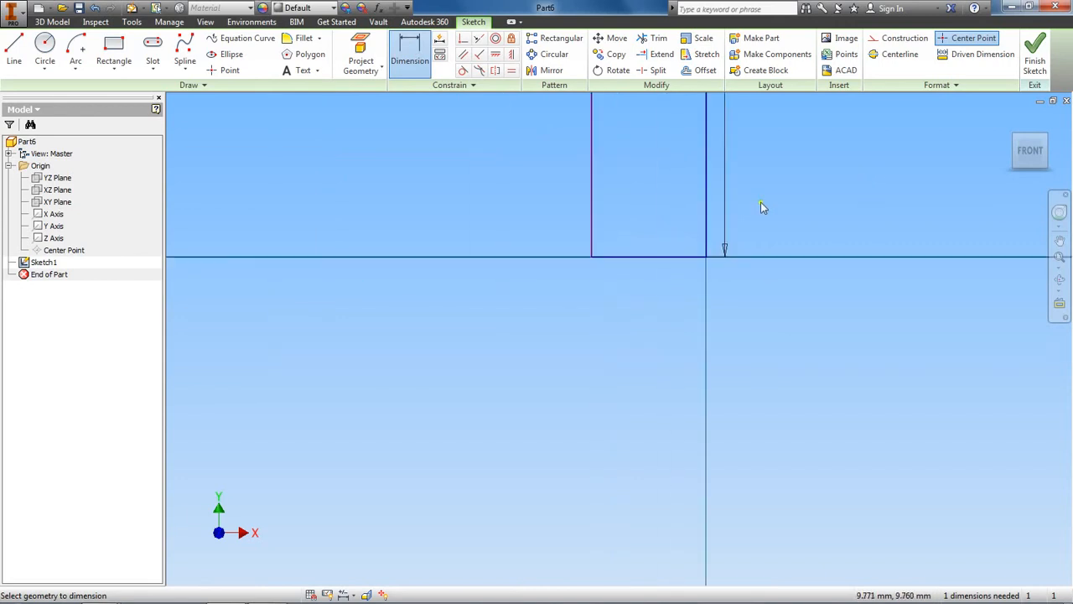
scroll(761, 202, "up", 4)
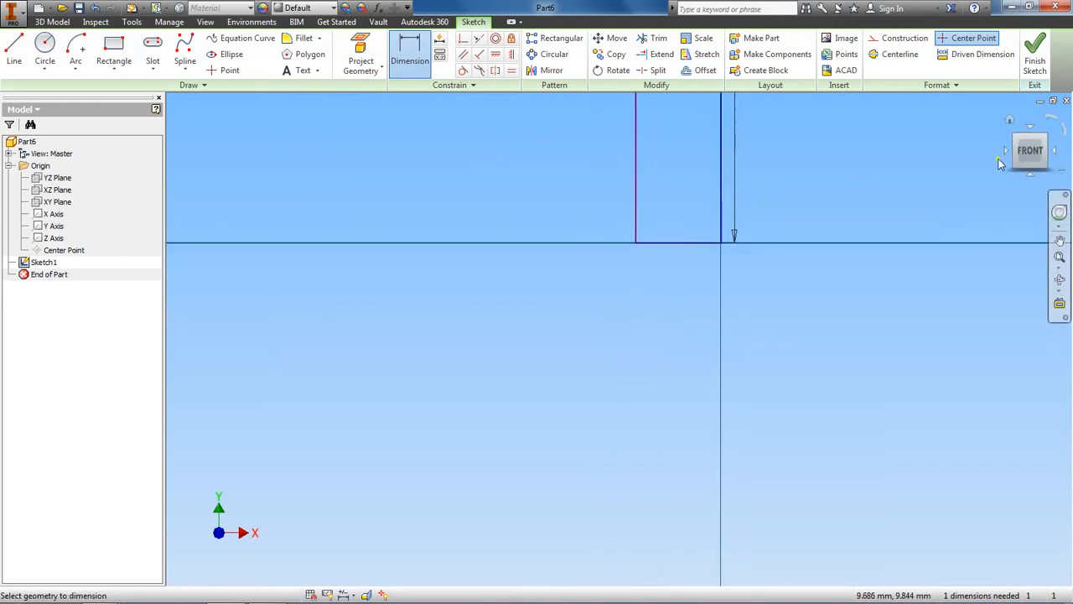
left_click(1028, 155)
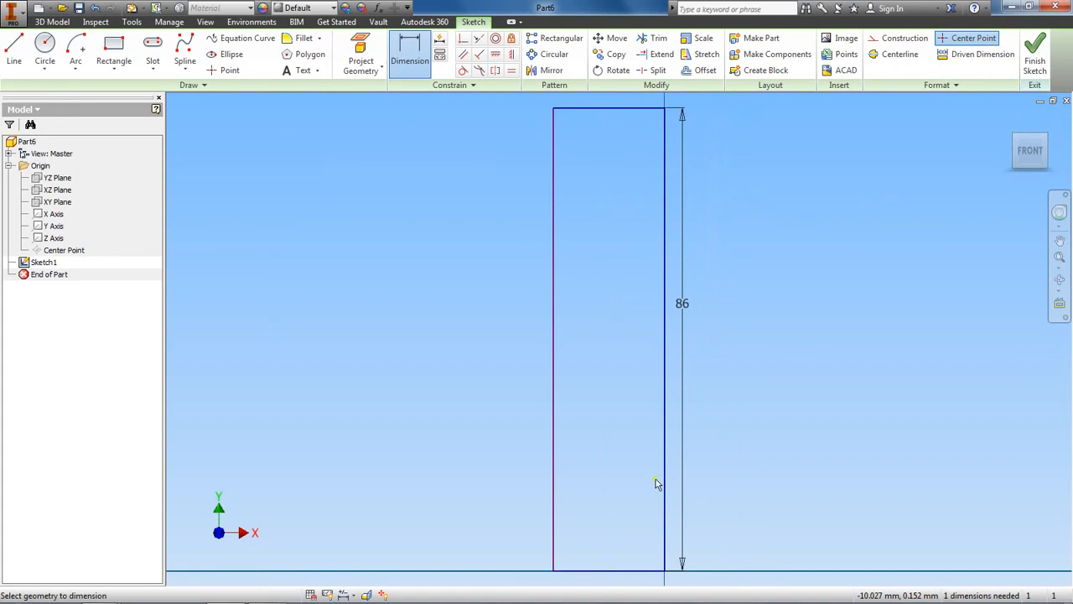
scroll(654, 478, "up", 4)
mouse_move(621, 465)
middle_mouse_down()
mouse_move(622, 369)
mouse_move(642, 340)
middle_mouse_up()
left_click(641, 350)
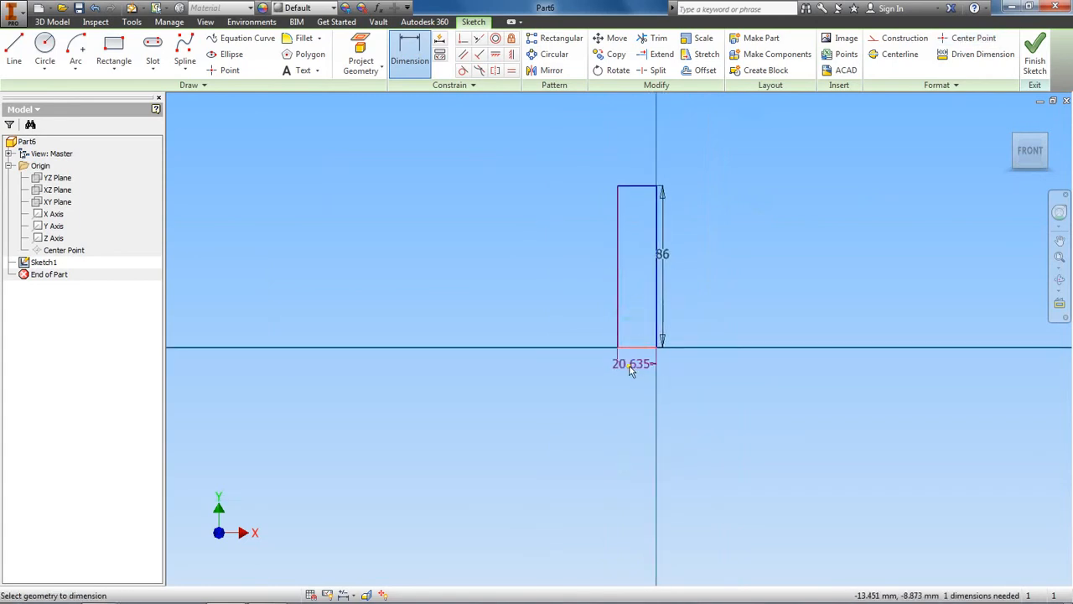
left_click(638, 373)
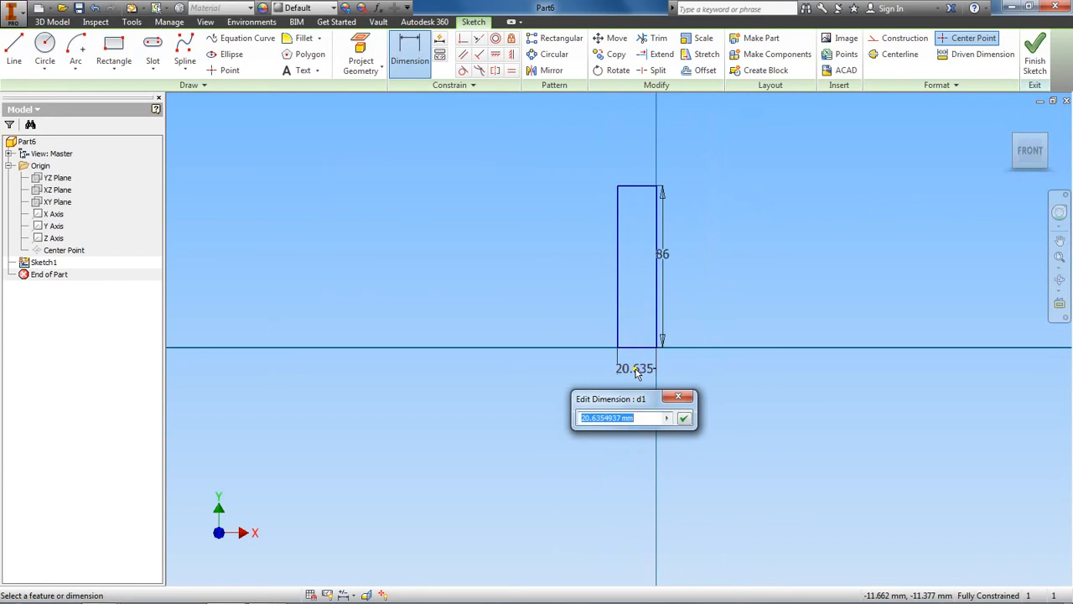
type("160")
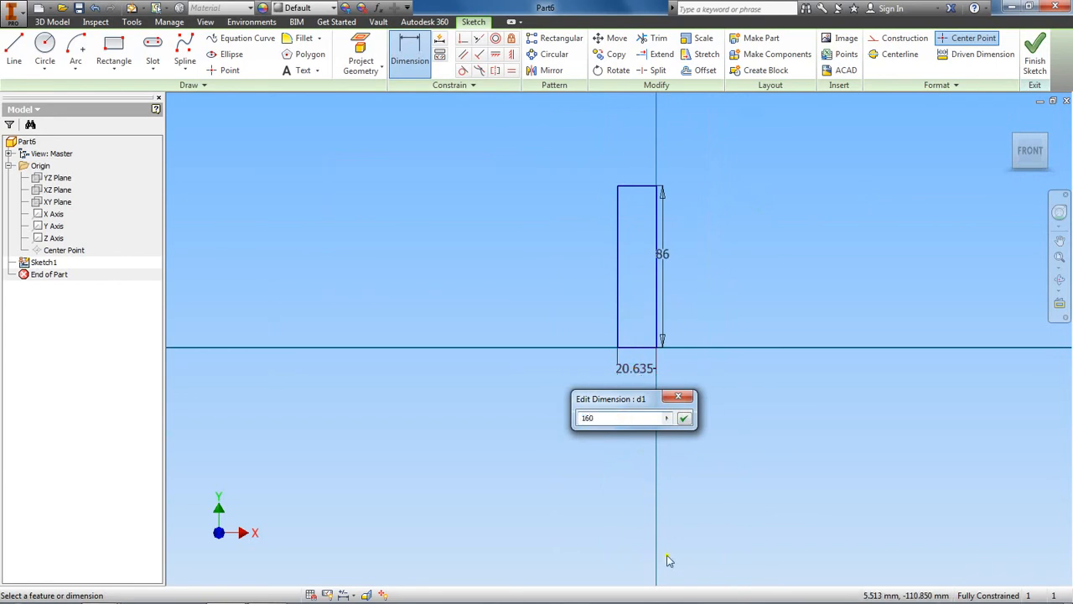
left_click(683, 417)
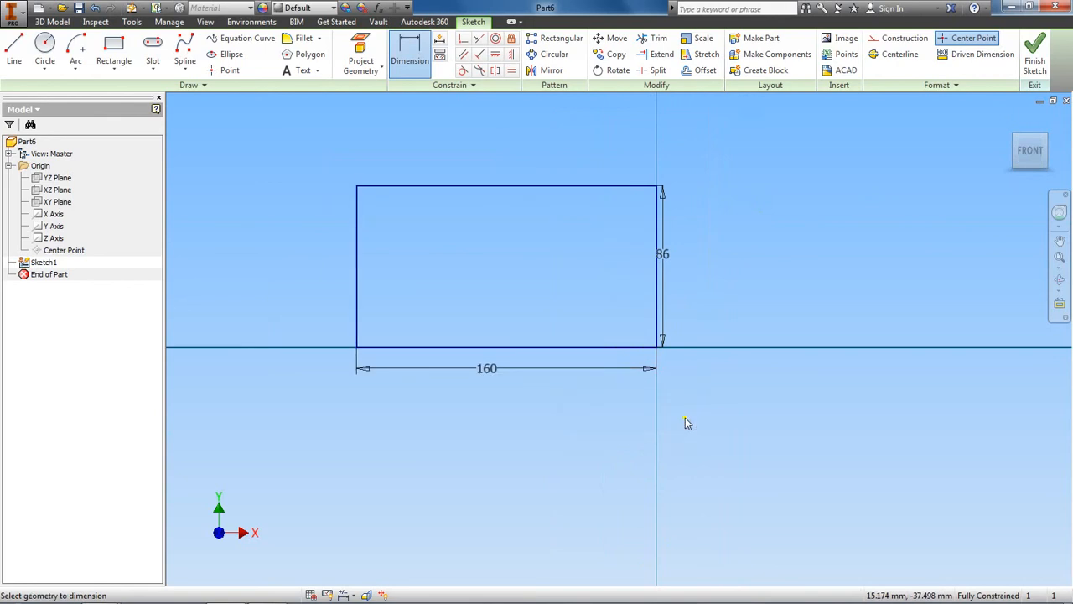
right_click(752, 165)
left_click(810, 171)
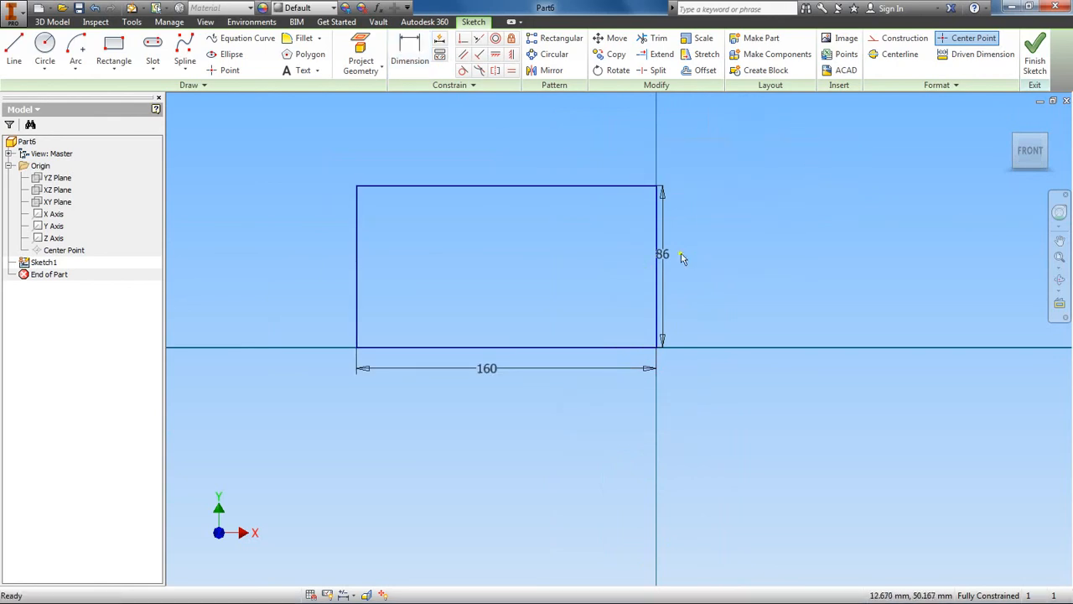
left_click_drag(668, 252, 677, 252)
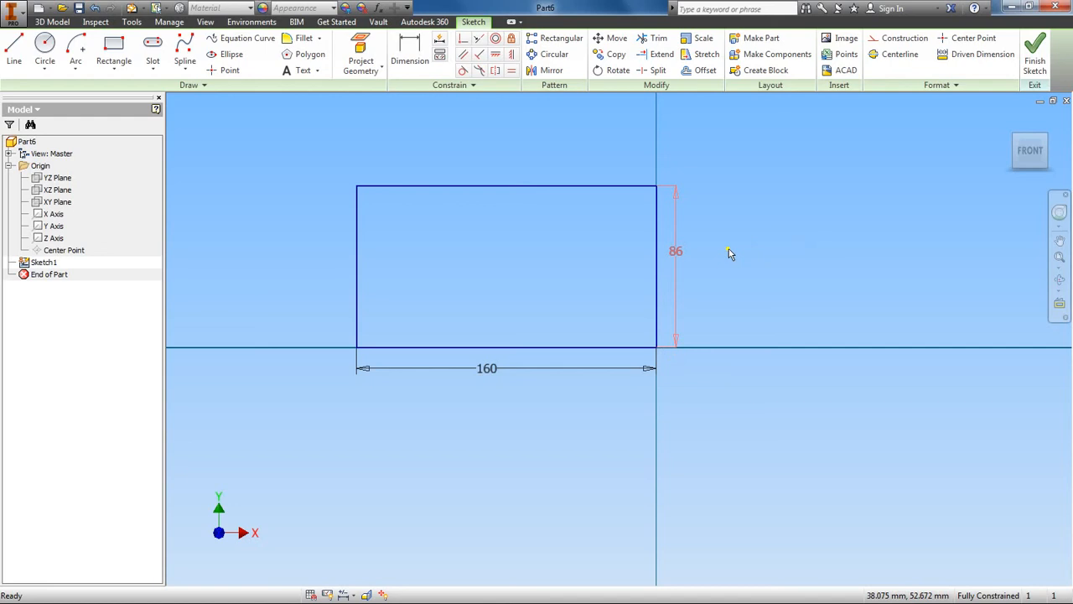
Step: Finish the sketch and extrude the rectangle 15 mm into a solid base plate
left_click(1037, 55)
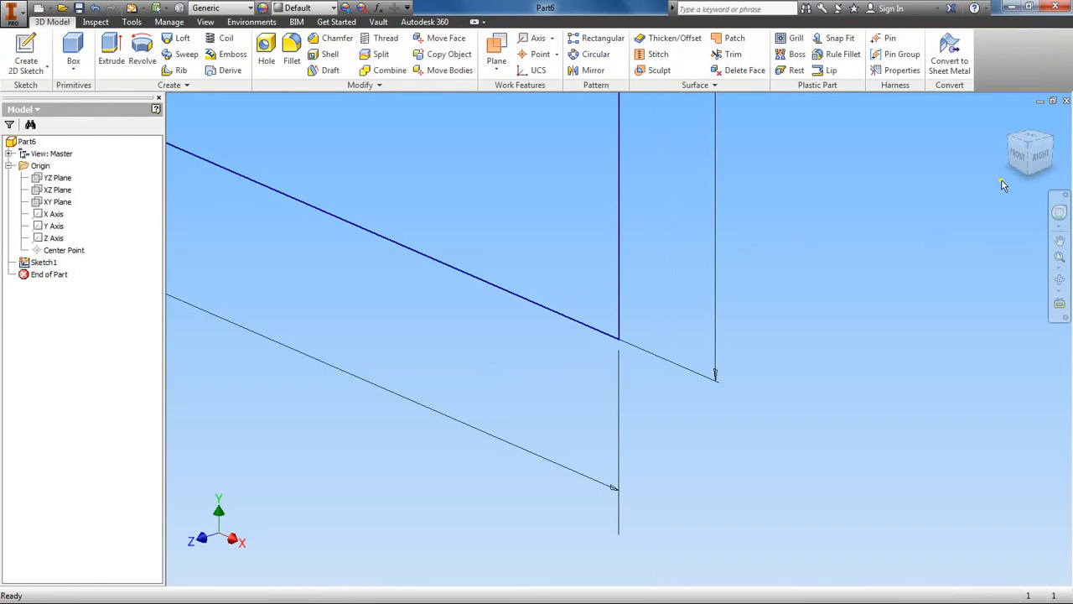
left_click(1013, 121)
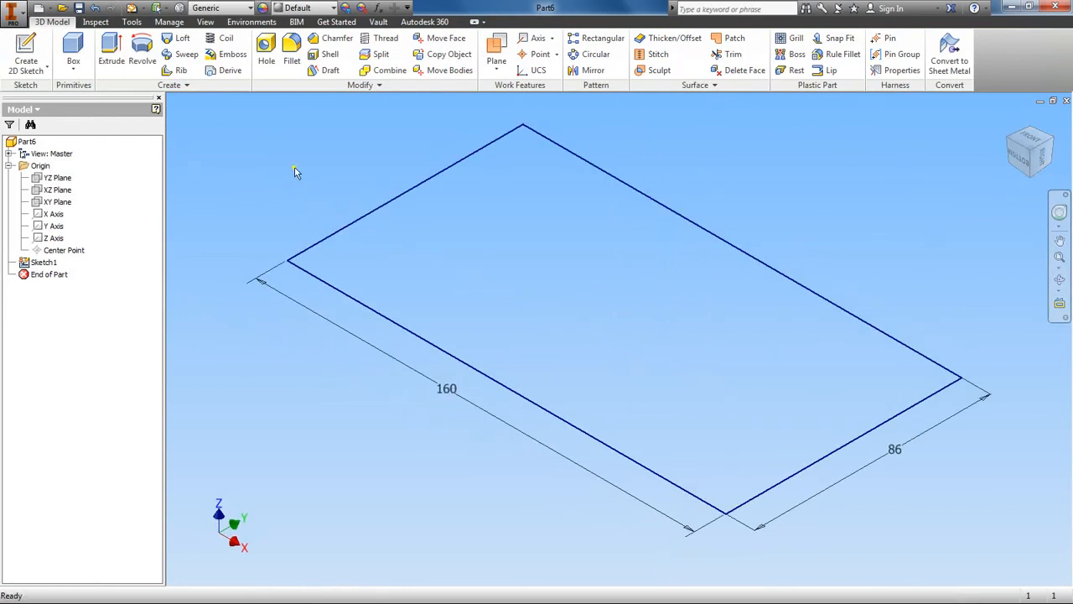
left_click(110, 48)
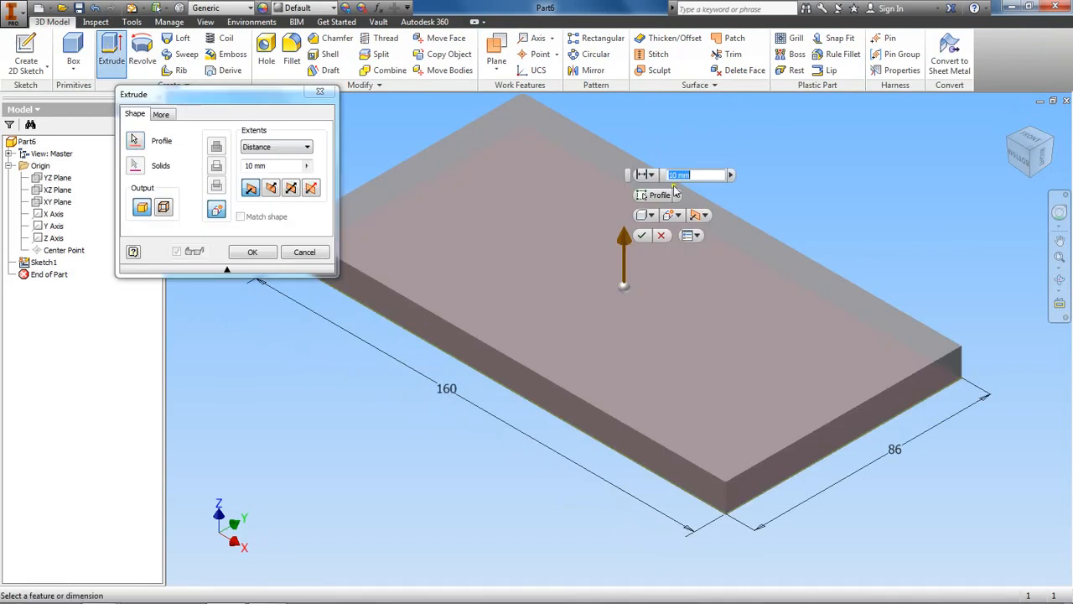
type("15")
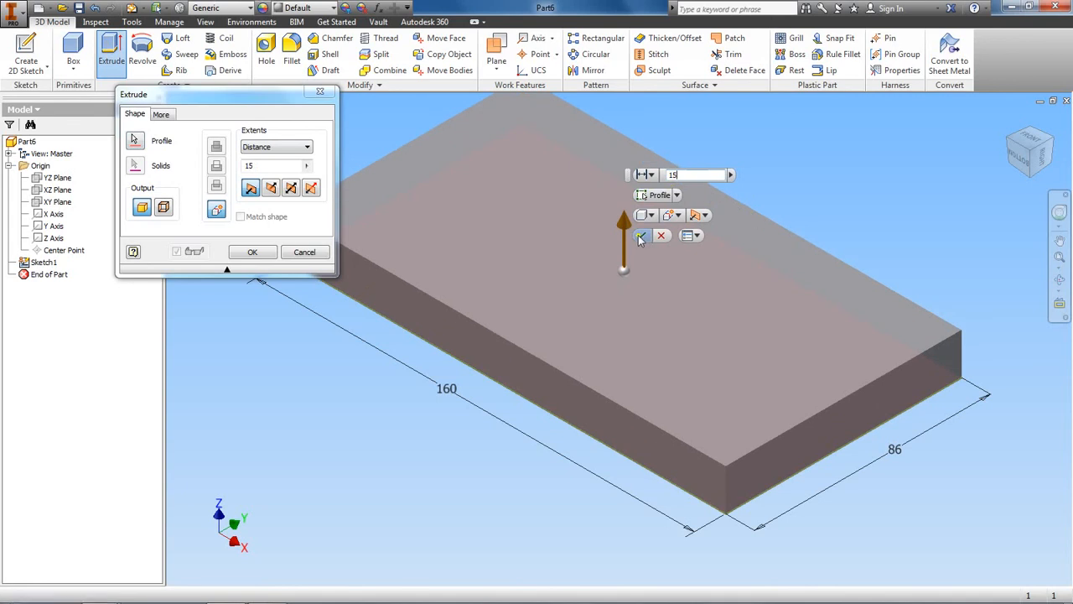
left_click(641, 238)
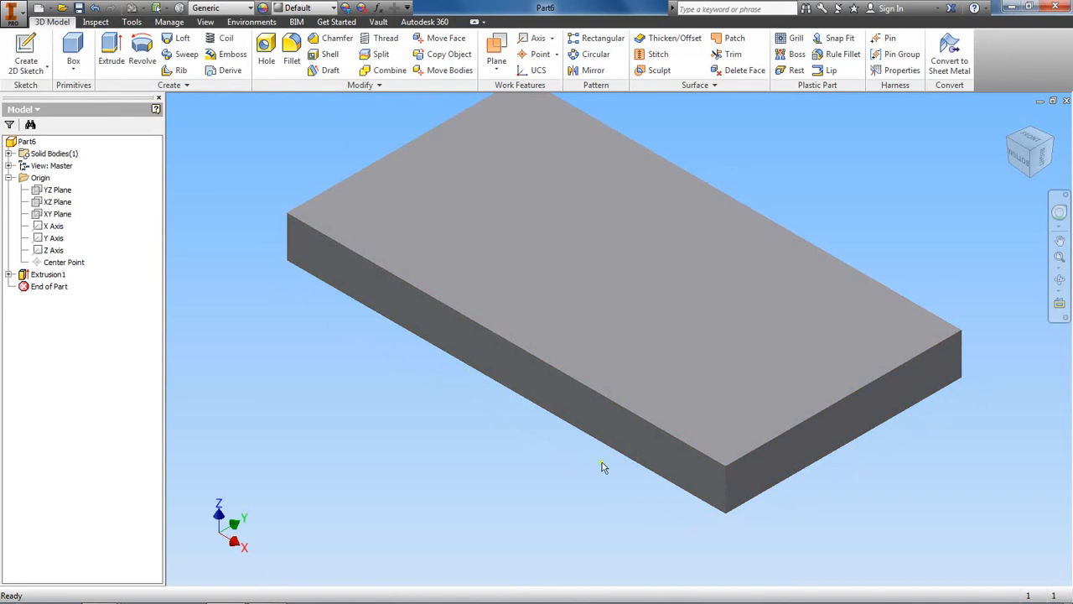
left_click(1013, 121)
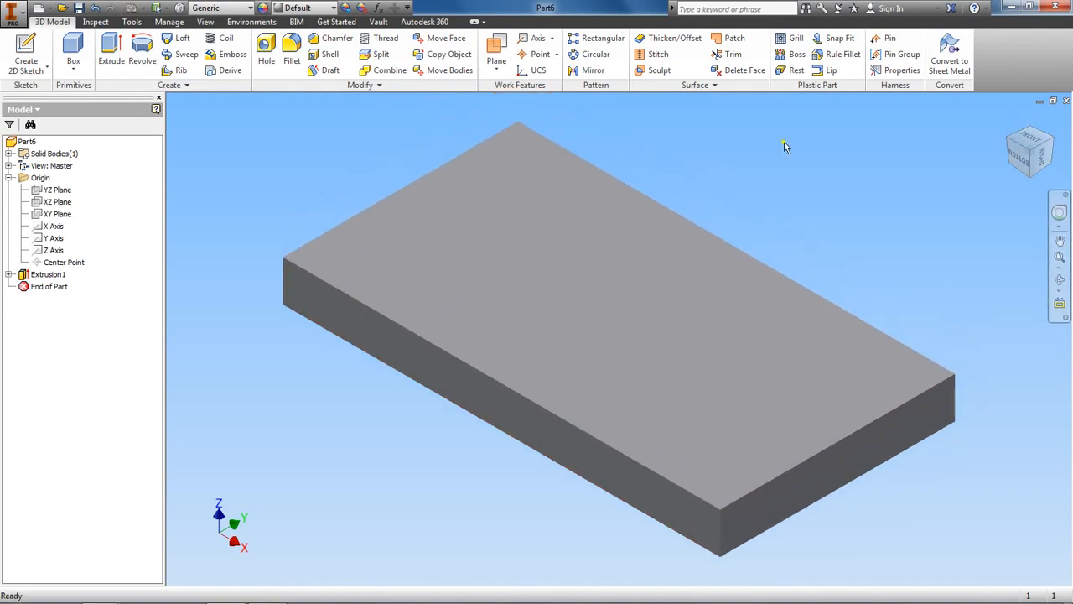
Step: Check the part's title on the reference drawing in Adobe Reader and save the Inventor part as Mounting Base in the Part II Tutorial folder
key("alt+Tab")
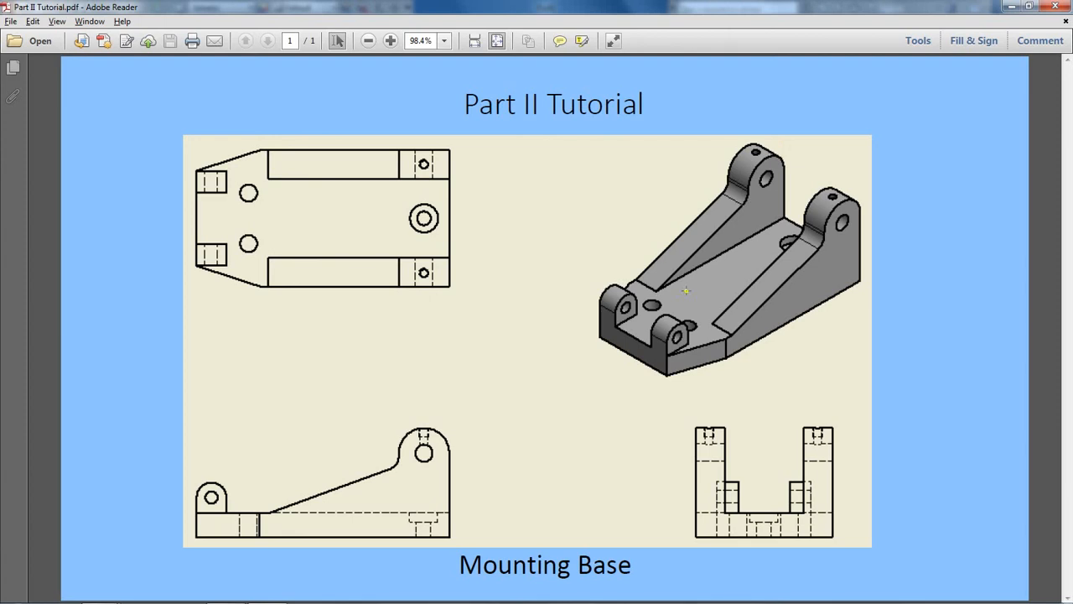
key("alt+Tab")
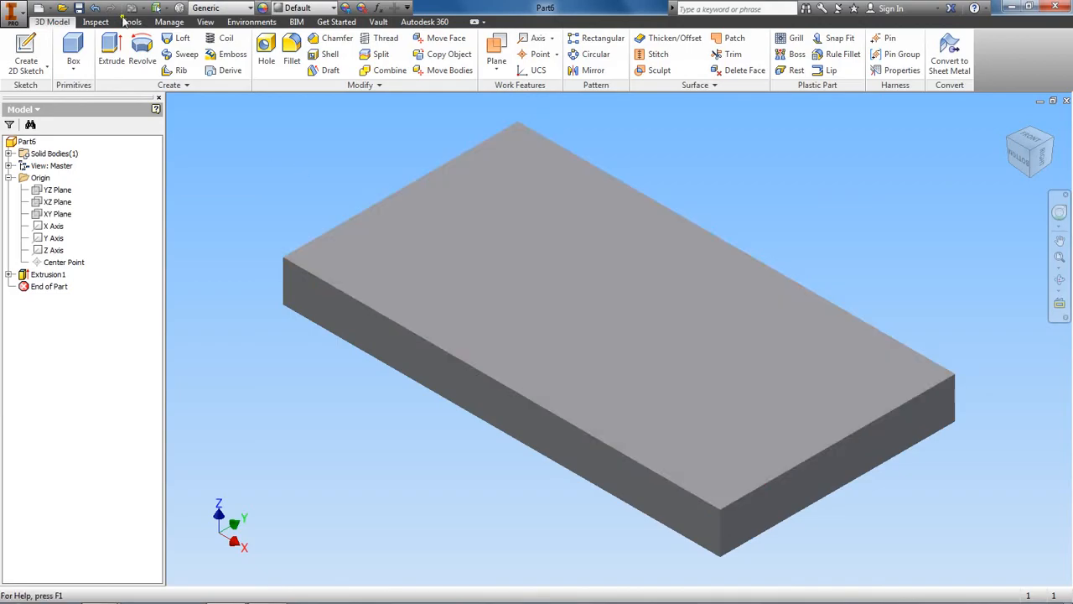
left_click(78, 8)
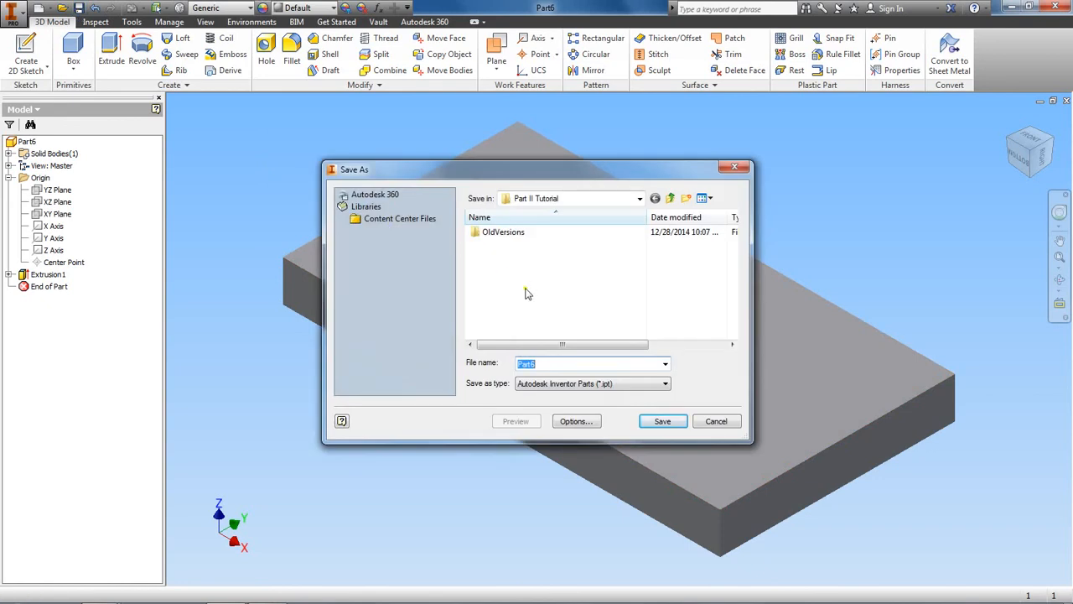
type("Mounting Base")
left_click(655, 423)
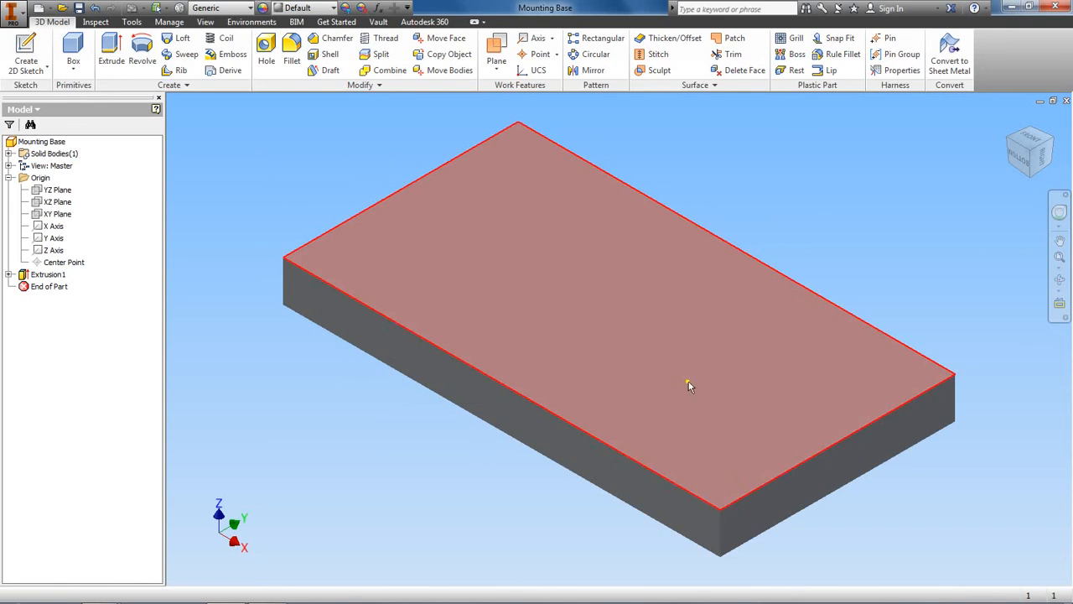